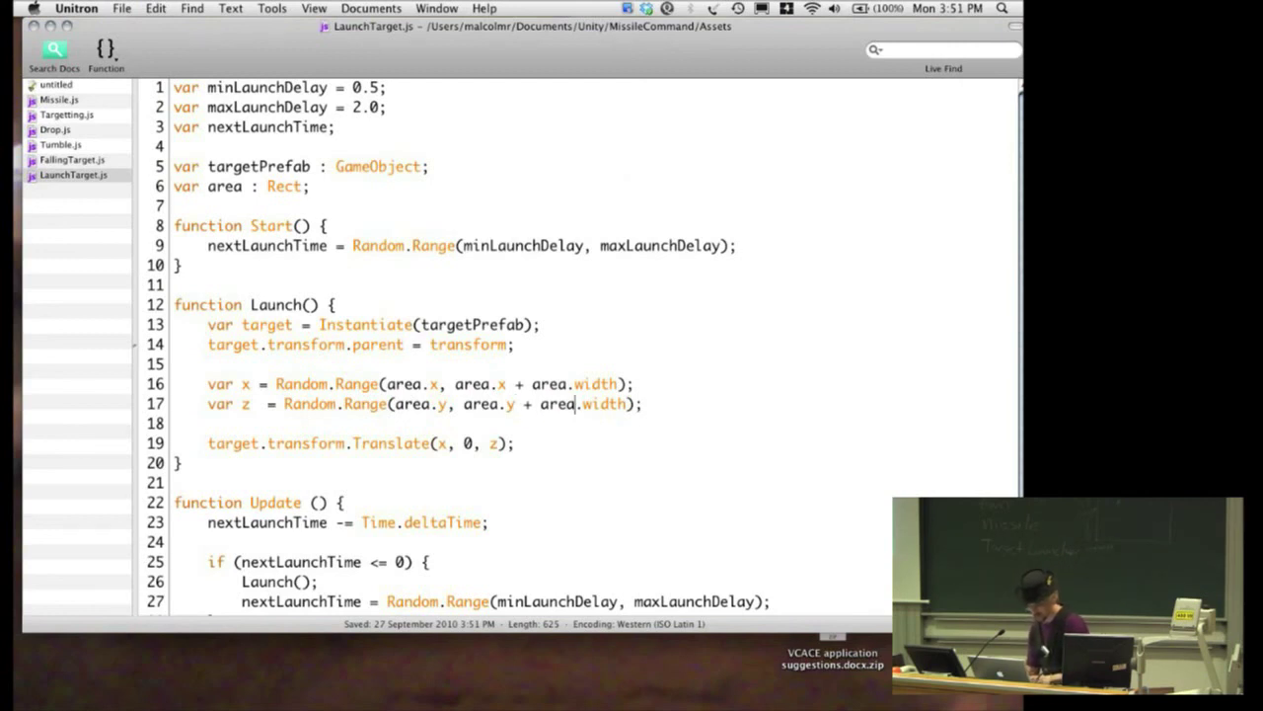
# Replace width with height in the z Random.Range expression of the Launch function.
pyautogui.hotkey('shift', 'Right')
pyautogui.hotkey('shift', 'Right')
pyautogui.hotkey('shift', 'Right')
pyautogui.hotkey('shift', 'Right')
pyautogui.hotkey('shift', 'Right')
pyautogui.write('height')
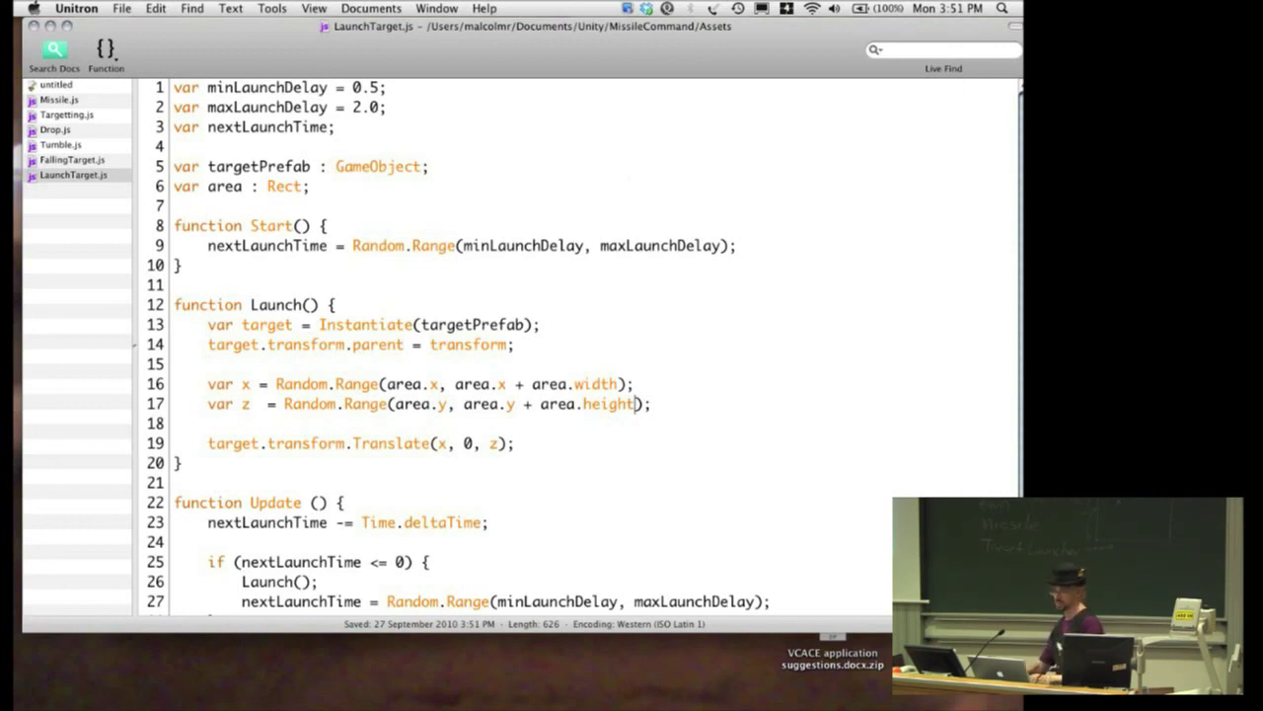
# Switch to Unity and expand the Area property of the TargetLauncher's Launch Target script.
pyautogui.press('super+Tab')
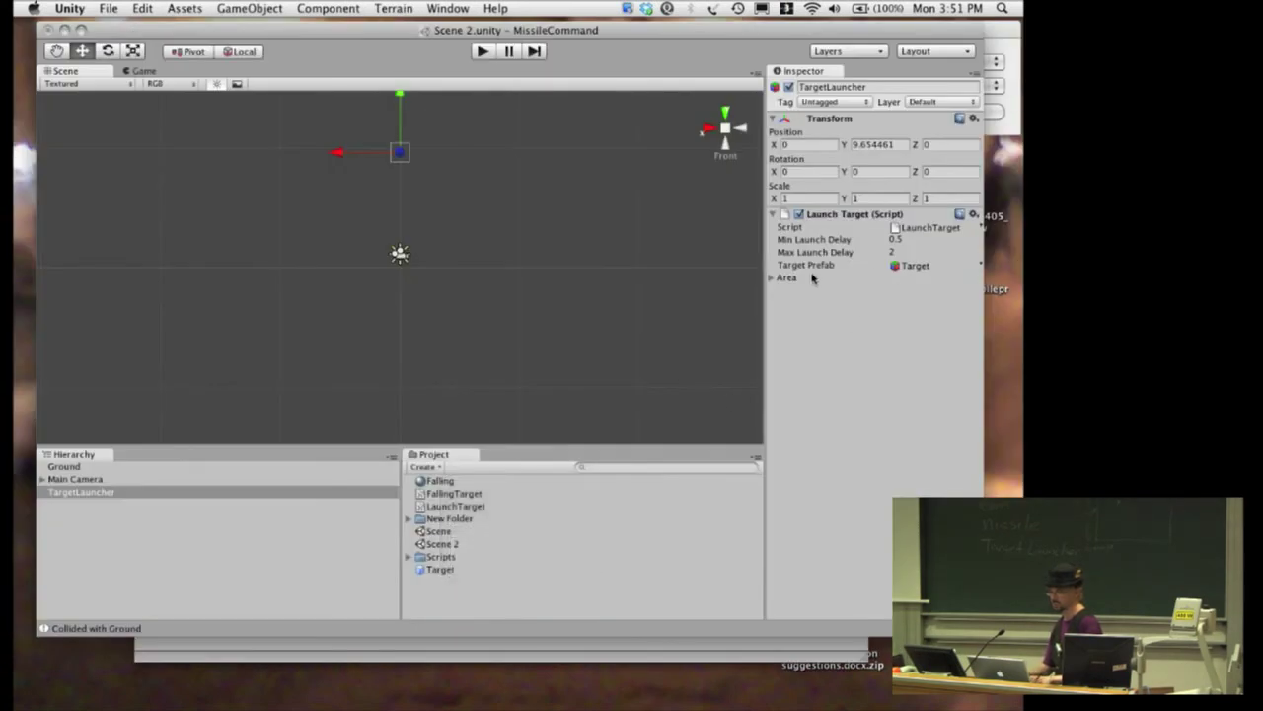
pyautogui.click(797, 280)
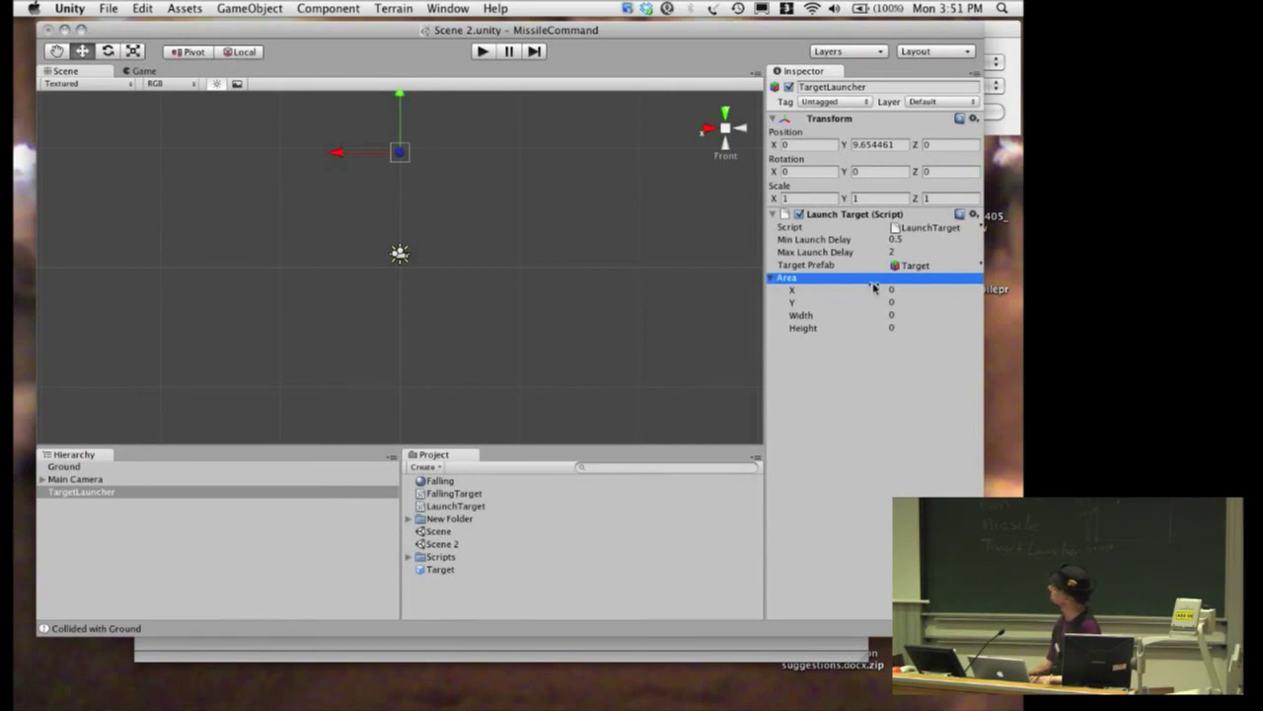
pyautogui.click(875, 281)
pyautogui.click(878, 280)
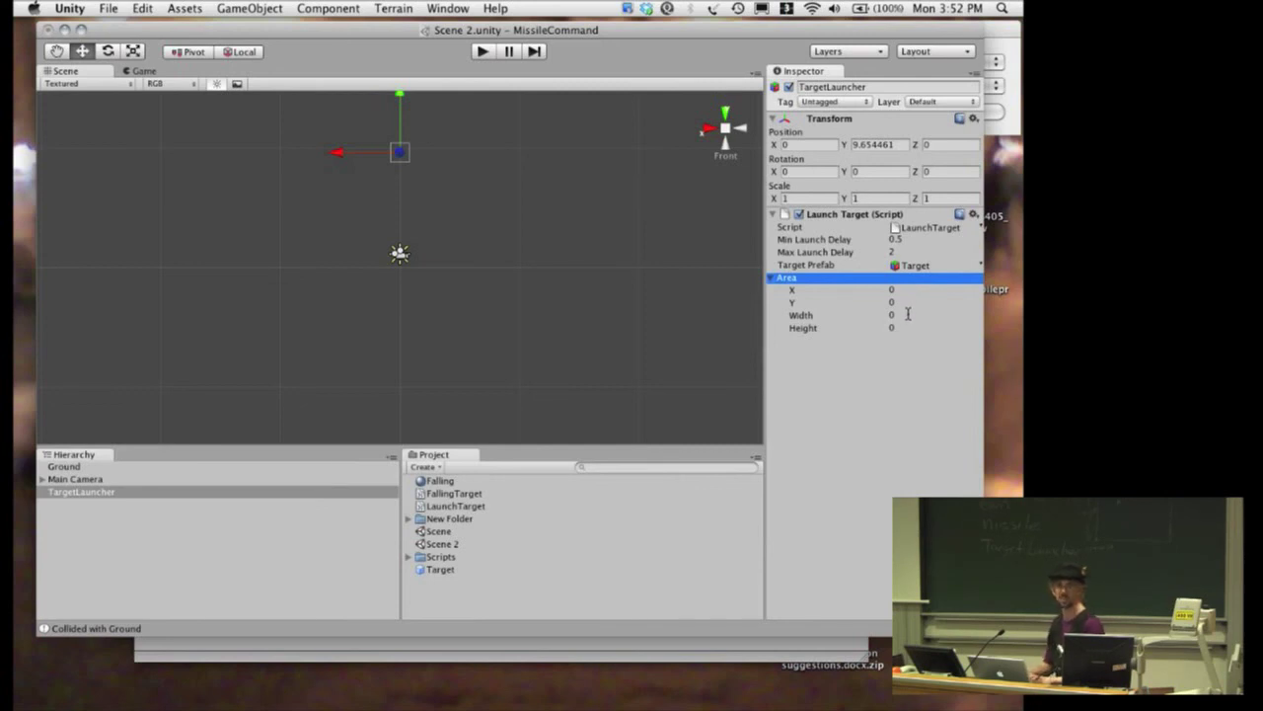
pyautogui.click(905, 291)
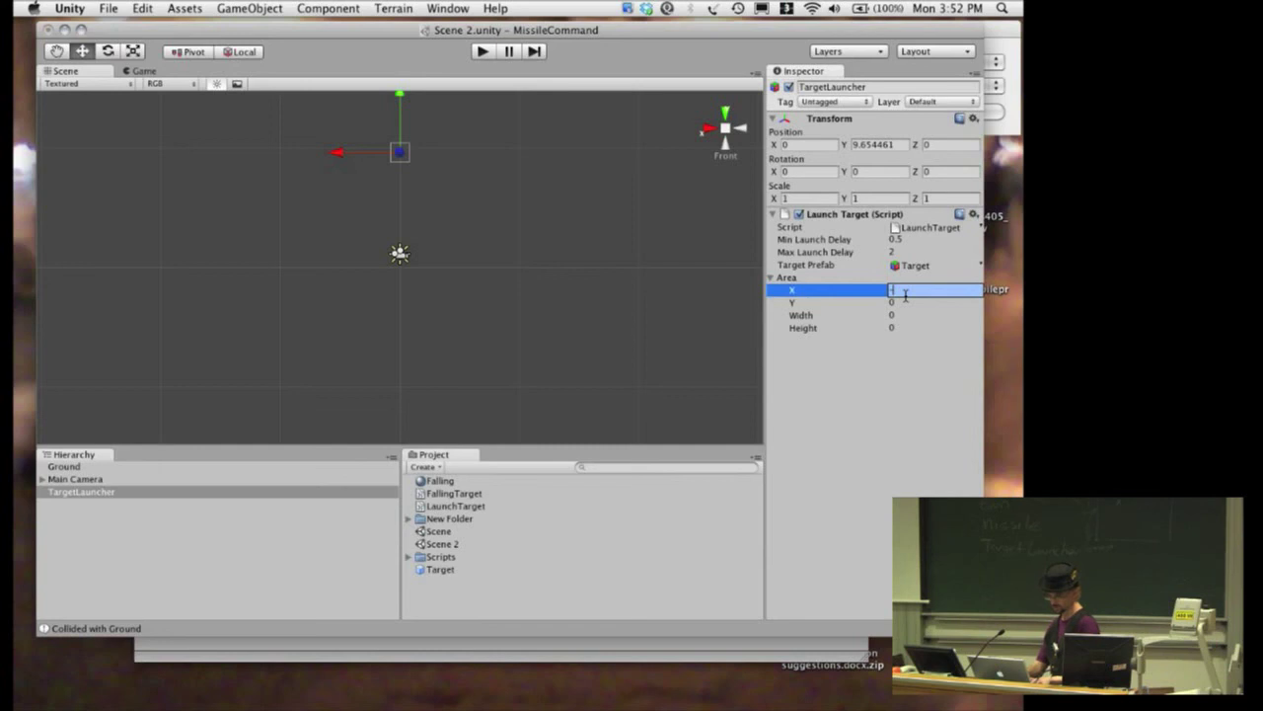
pyautogui.click(346, 156)
pyautogui.moveTo(340, 156)
pyautogui.mouseDown()
pyautogui.moveTo(215, 158)
pyautogui.moveTo(341, 155)
pyautogui.mouseUp()
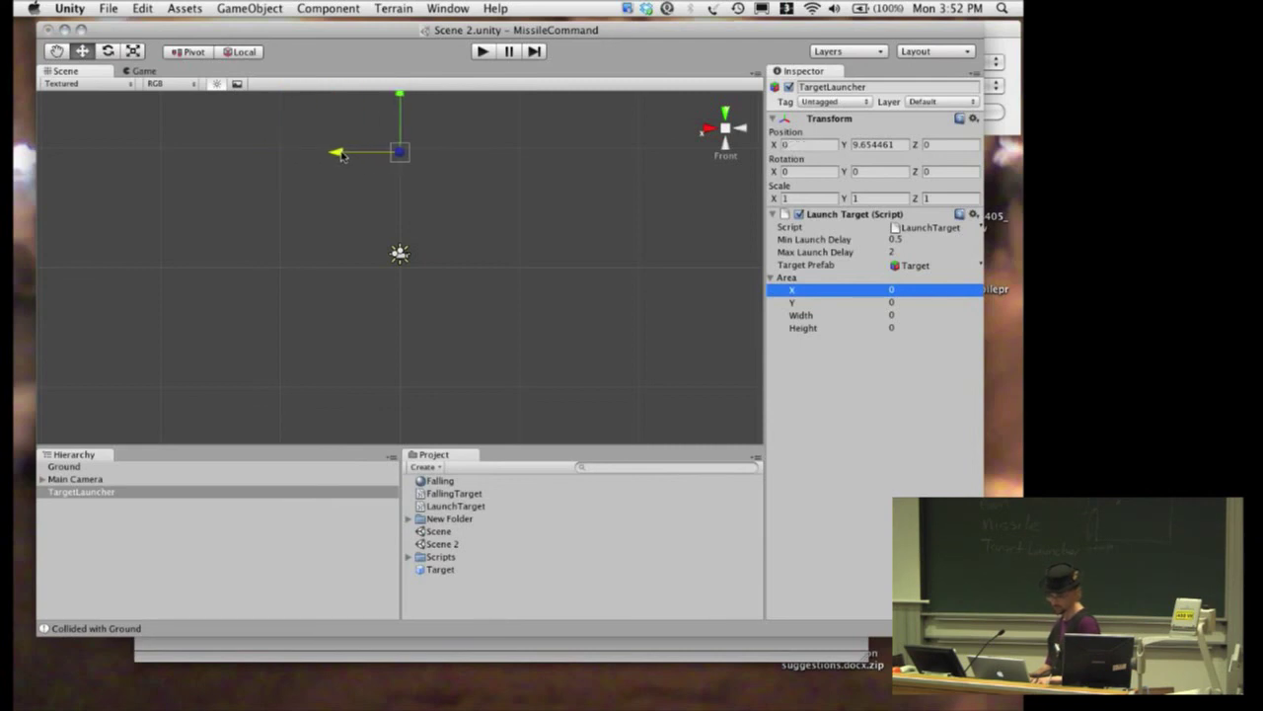
pyautogui.click(945, 289)
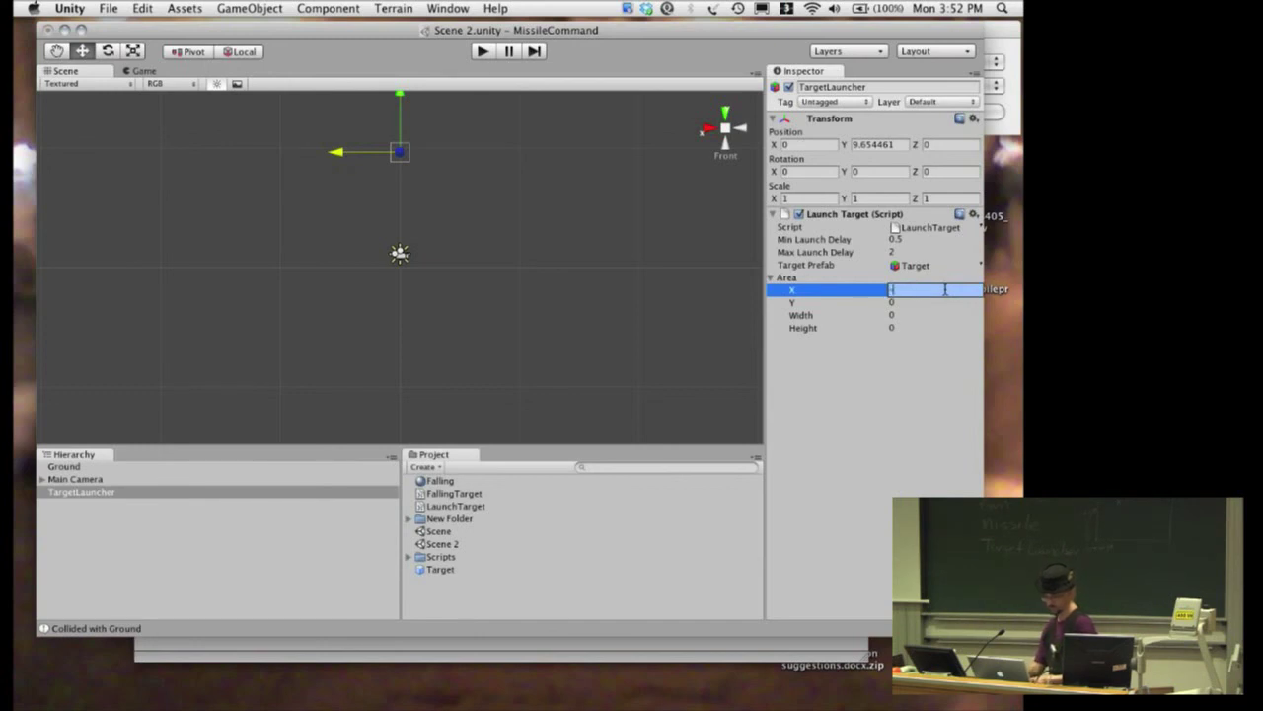
# View the scene from the top and examine the Main Camera's field of view relative to the TargetLauncher.
pyautogui.click(727, 116)
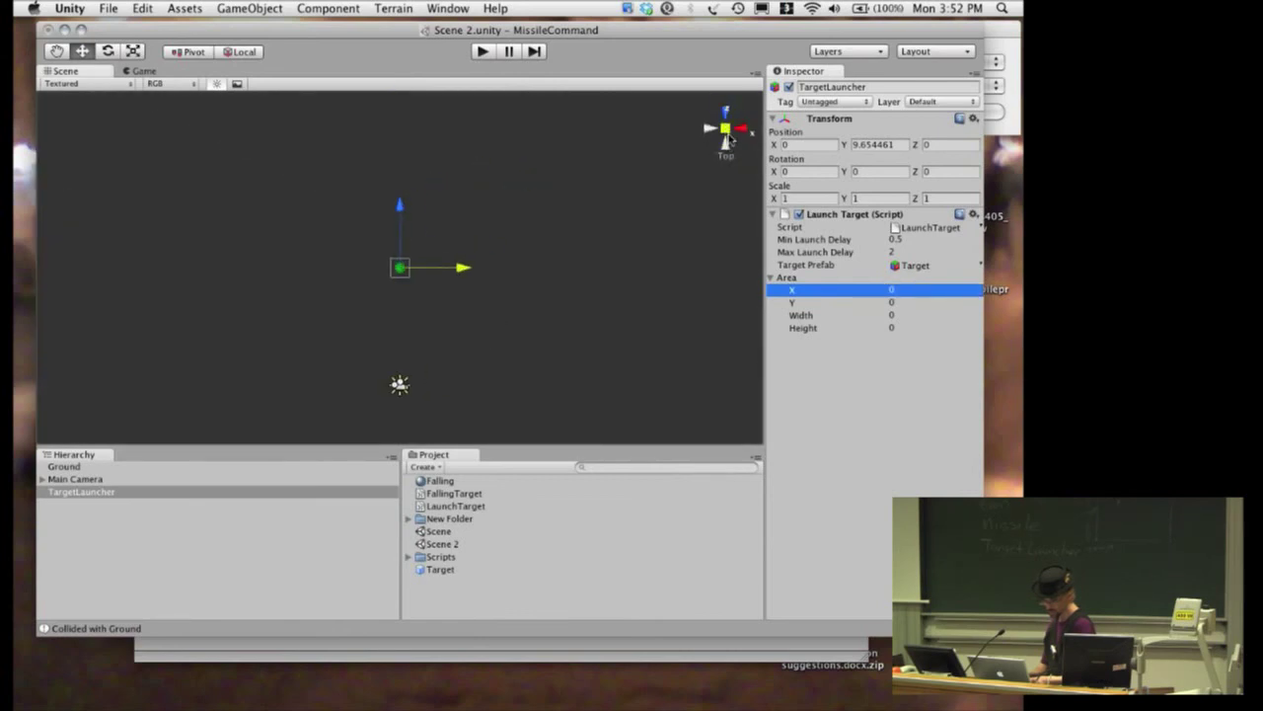
pyautogui.click(730, 141)
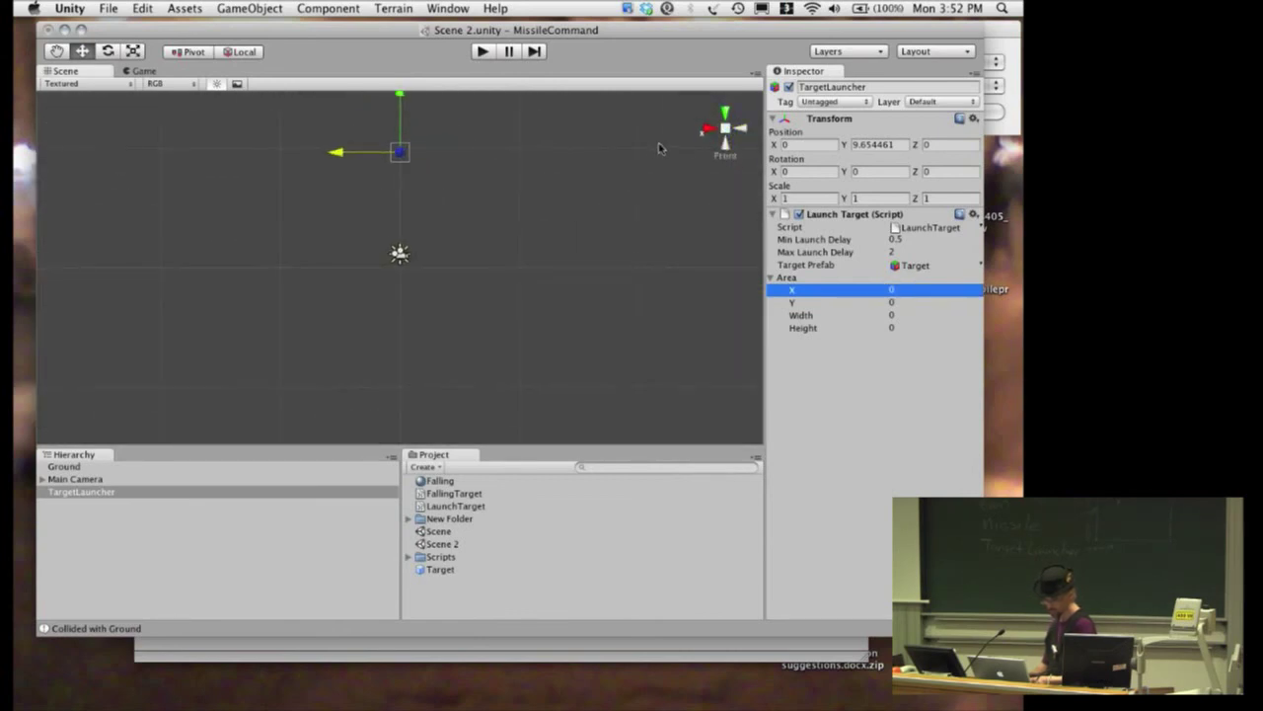
pyautogui.click(726, 113)
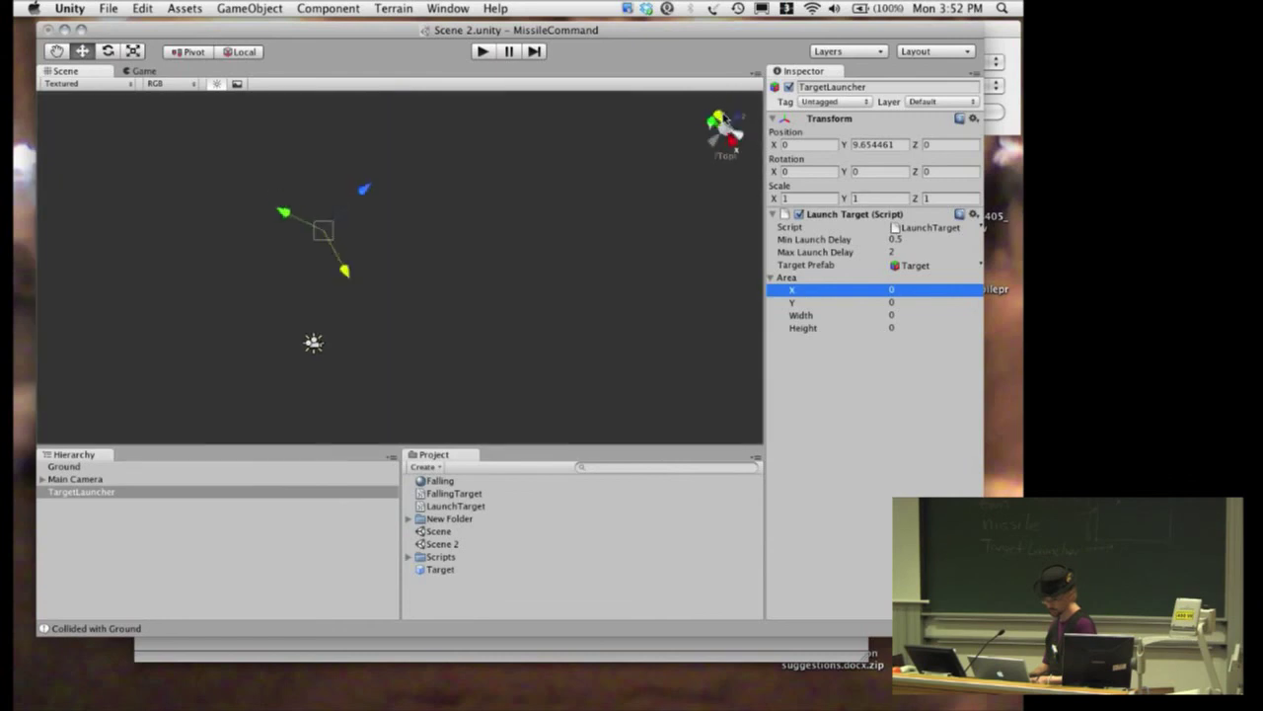
pyautogui.click(98, 480)
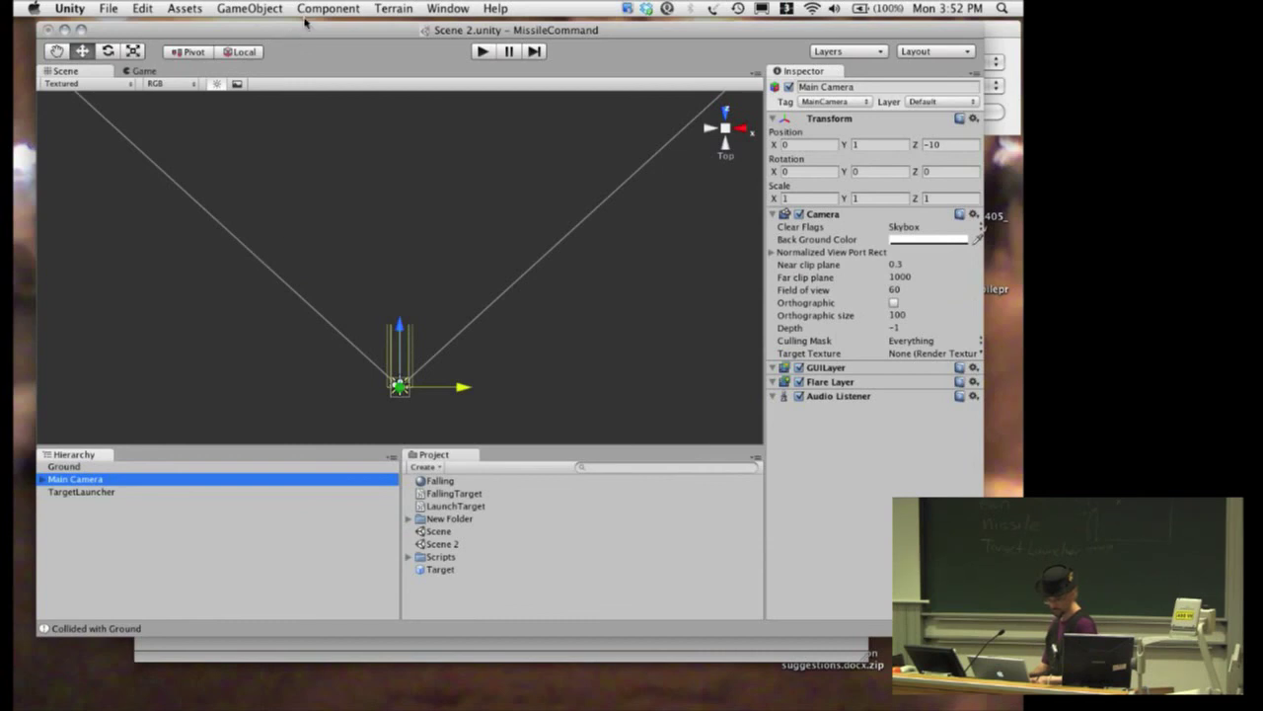
pyautogui.click(268, 14)
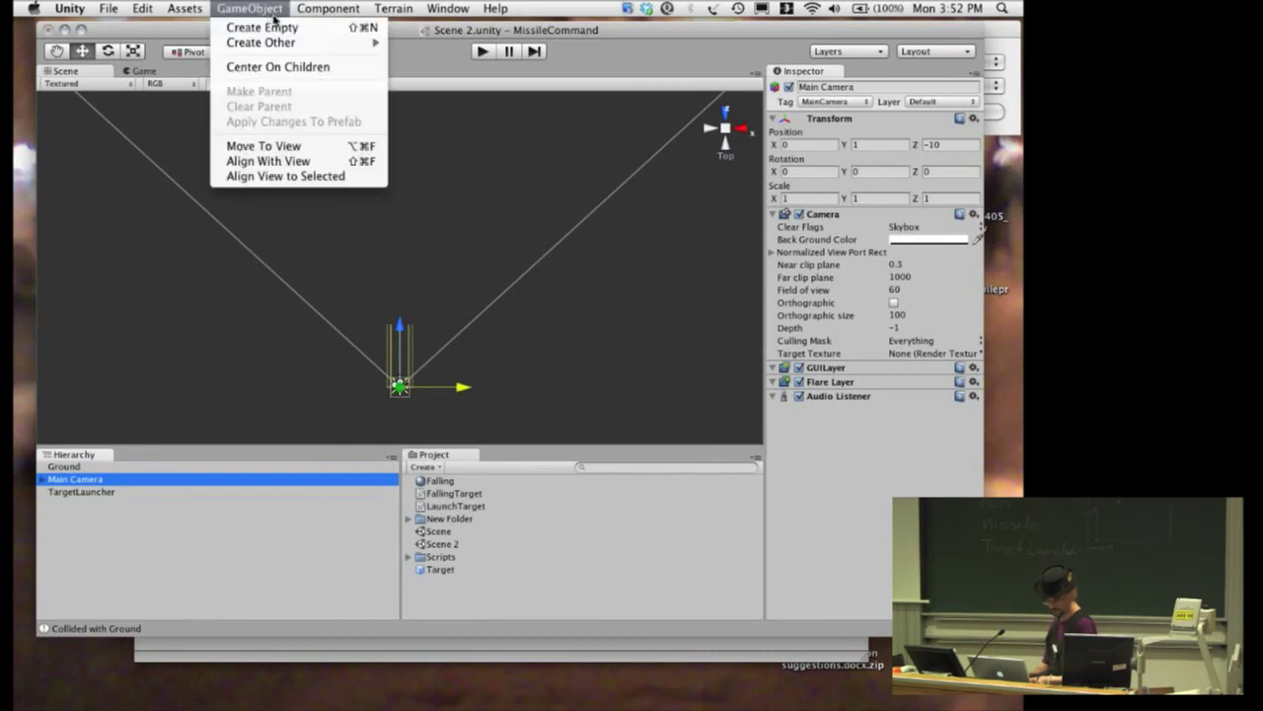
pyautogui.click(294, 12)
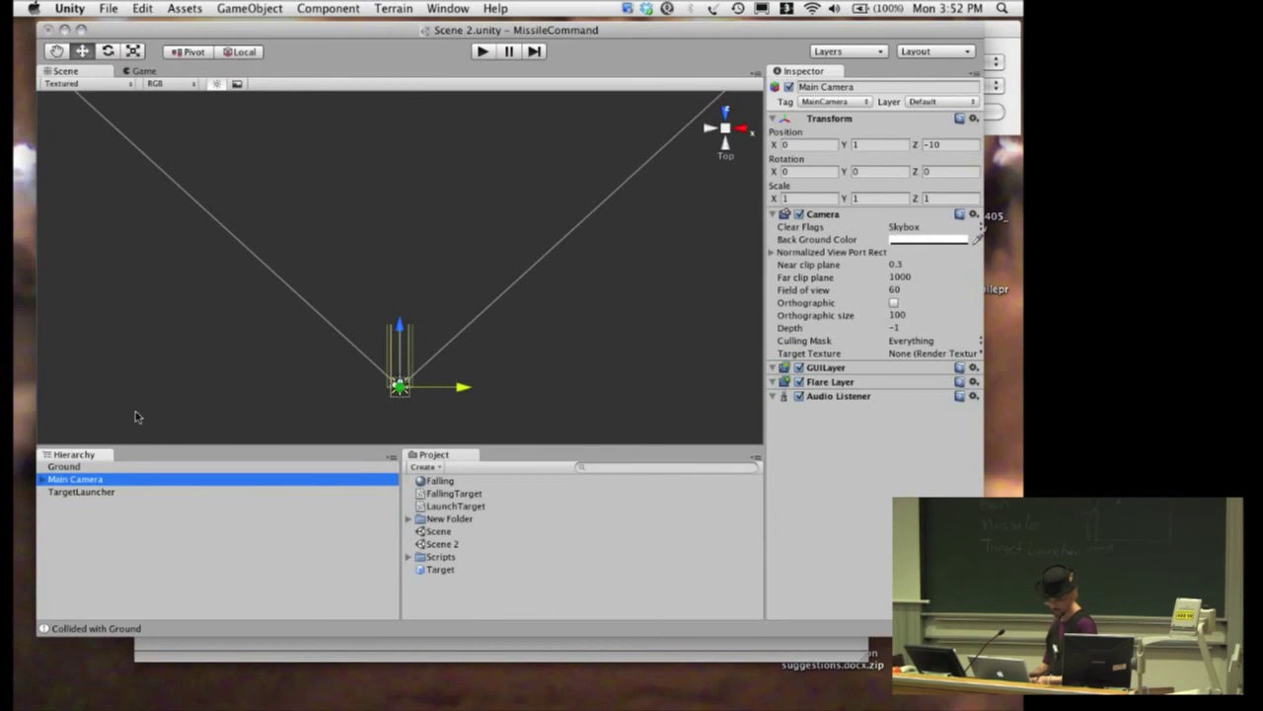
pyautogui.click(110, 491)
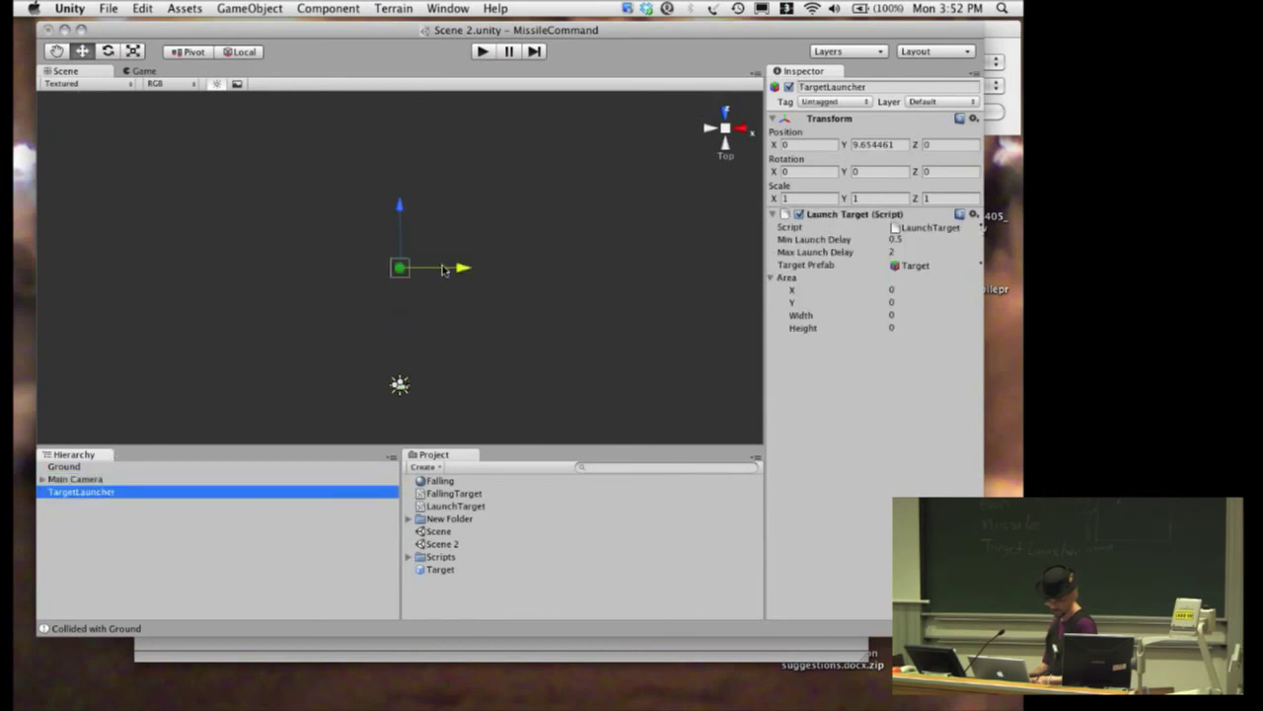
# Move the TargetLauncher along X to about -9.86, compare it with the camera's view, and reset its X position to 0.
pyautogui.moveTo(469, 272); pyautogui.dragTo(352, 273)
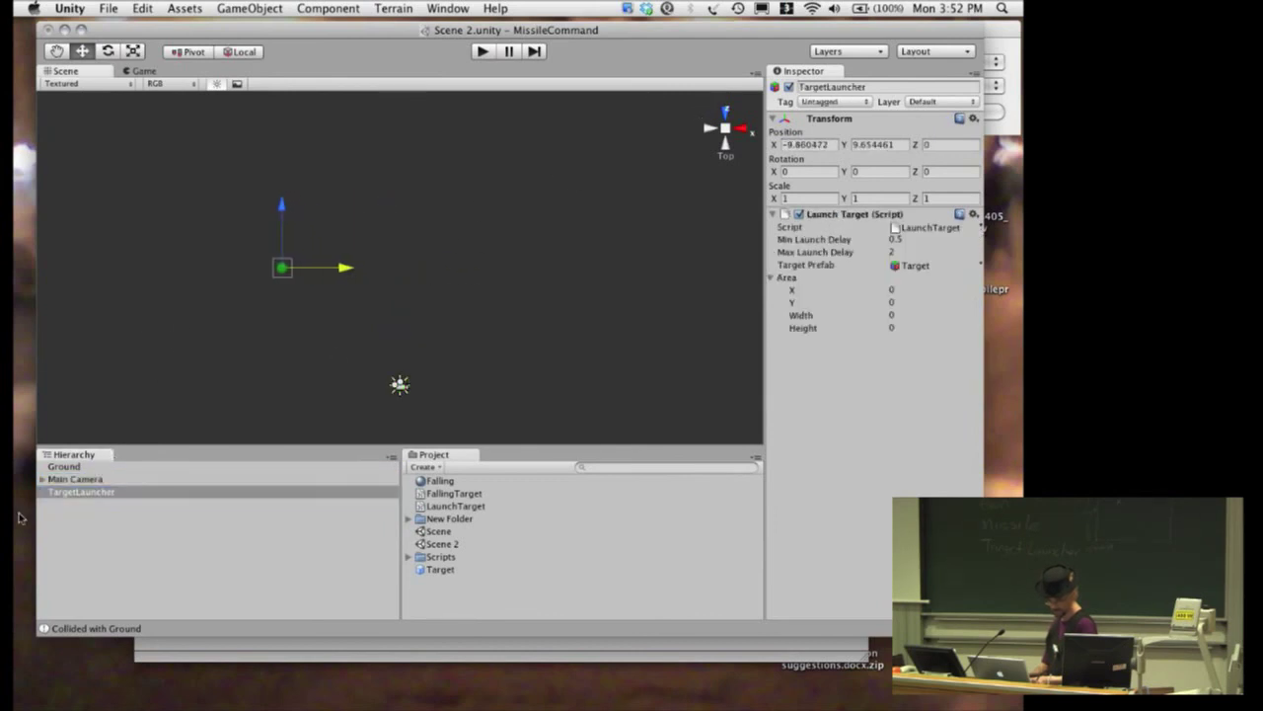
pyautogui.click(102, 480)
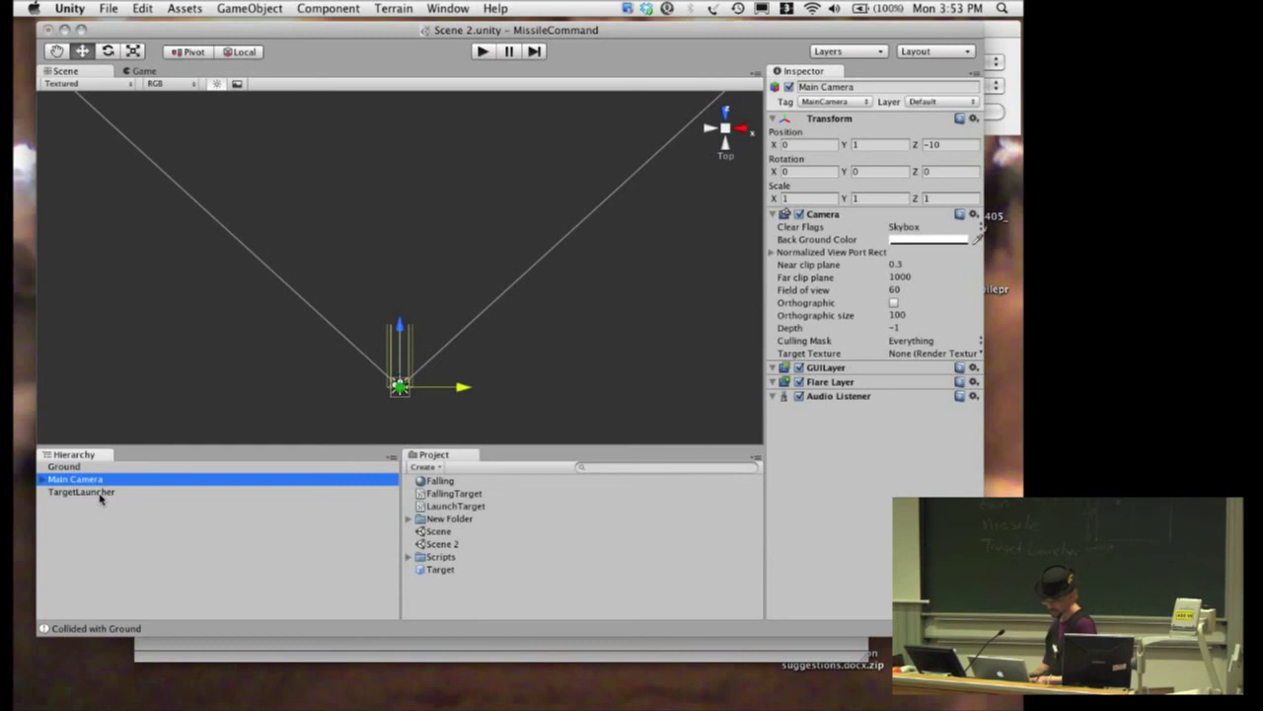
pyautogui.click(97, 493)
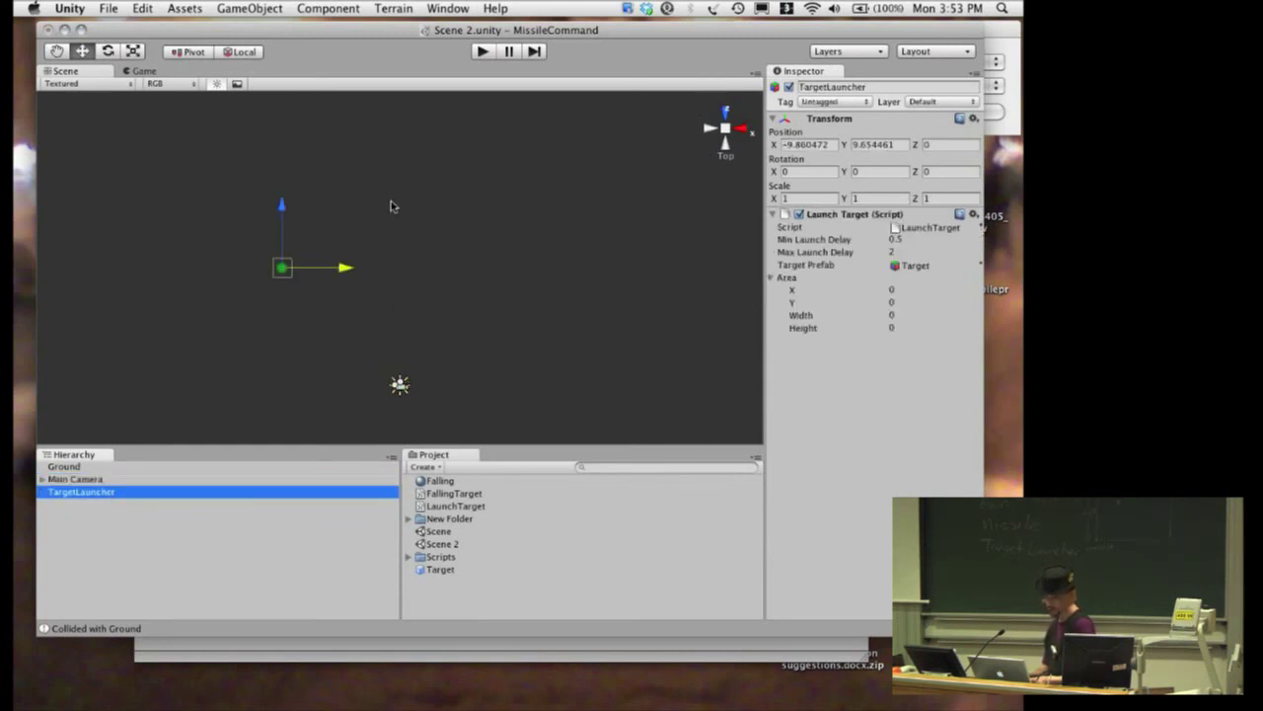
pyautogui.click(807, 144)
pyautogui.write('0')
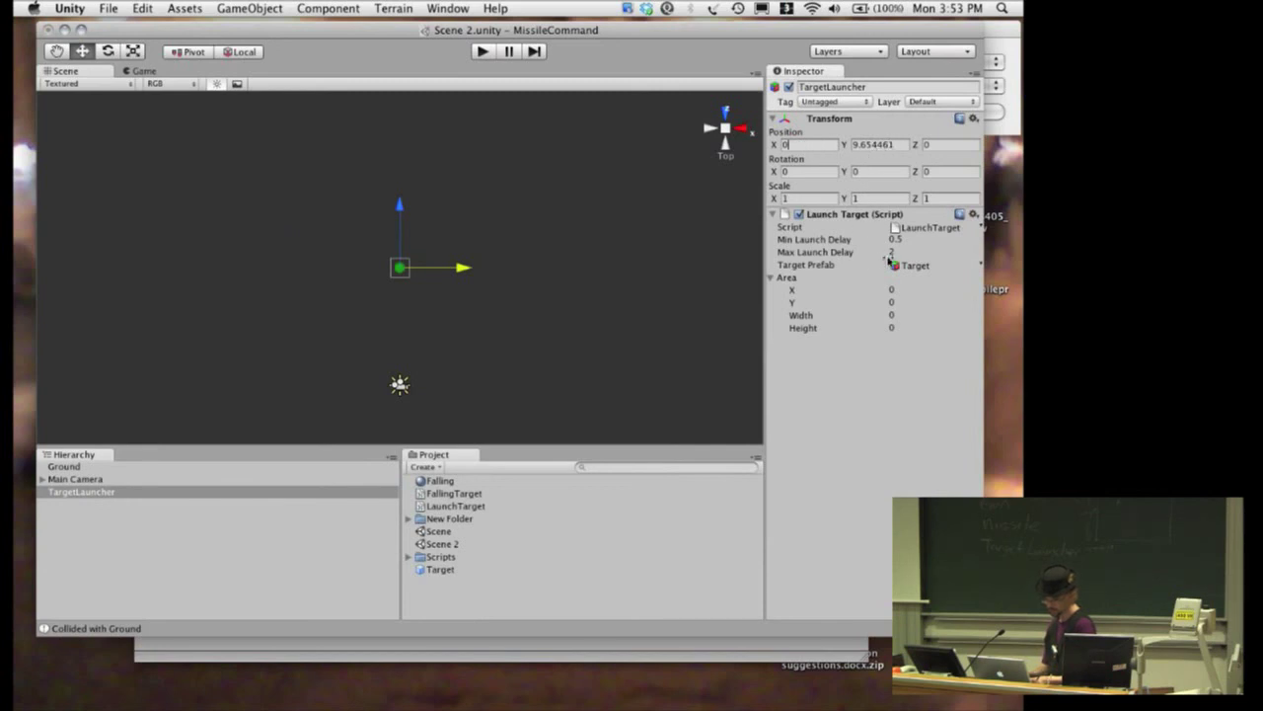
# Set the launch Area's X to -10 and its Width to 20.
pyautogui.click(938, 289)
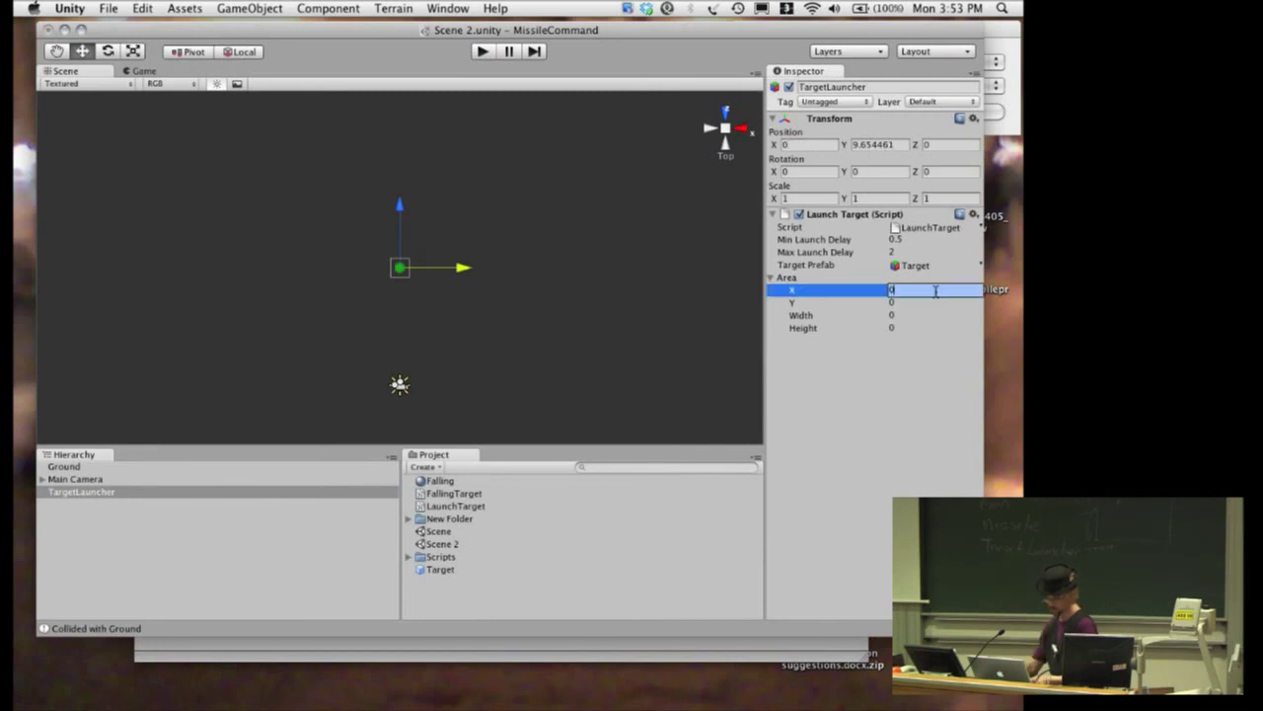
pyautogui.write('-10')
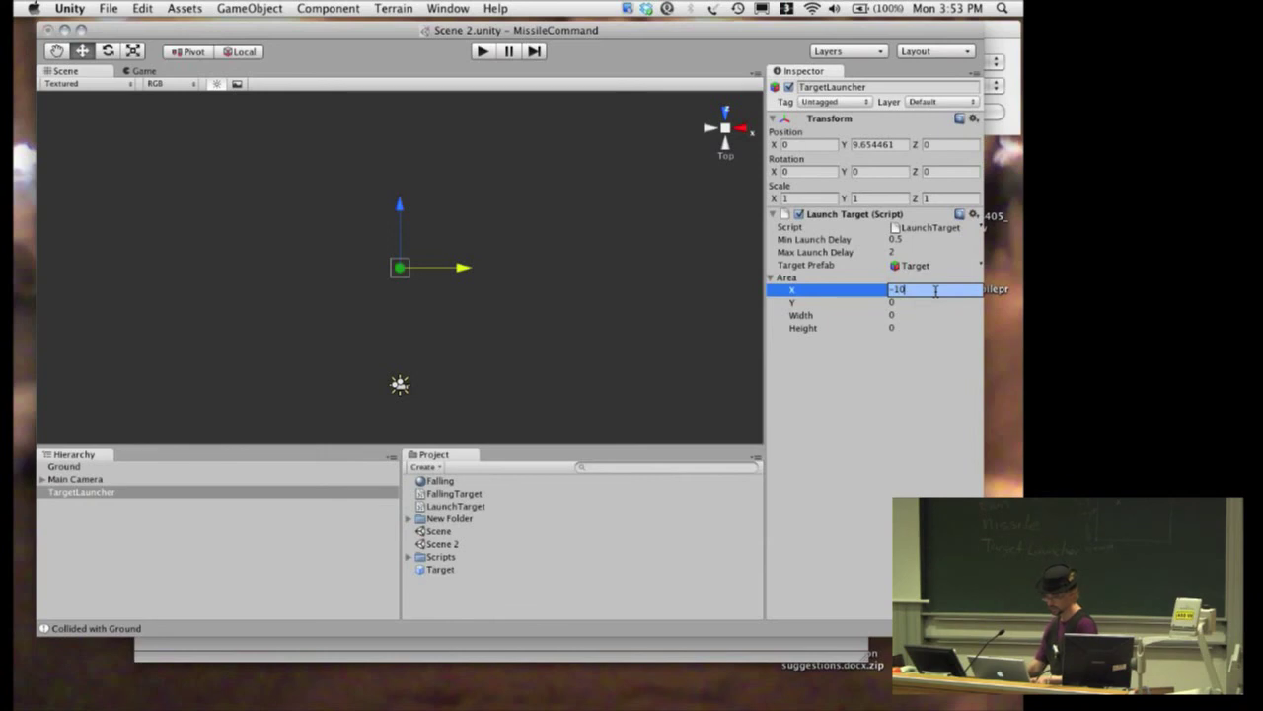
pyautogui.doubleClick(898, 289)
pyautogui.click(894, 315)
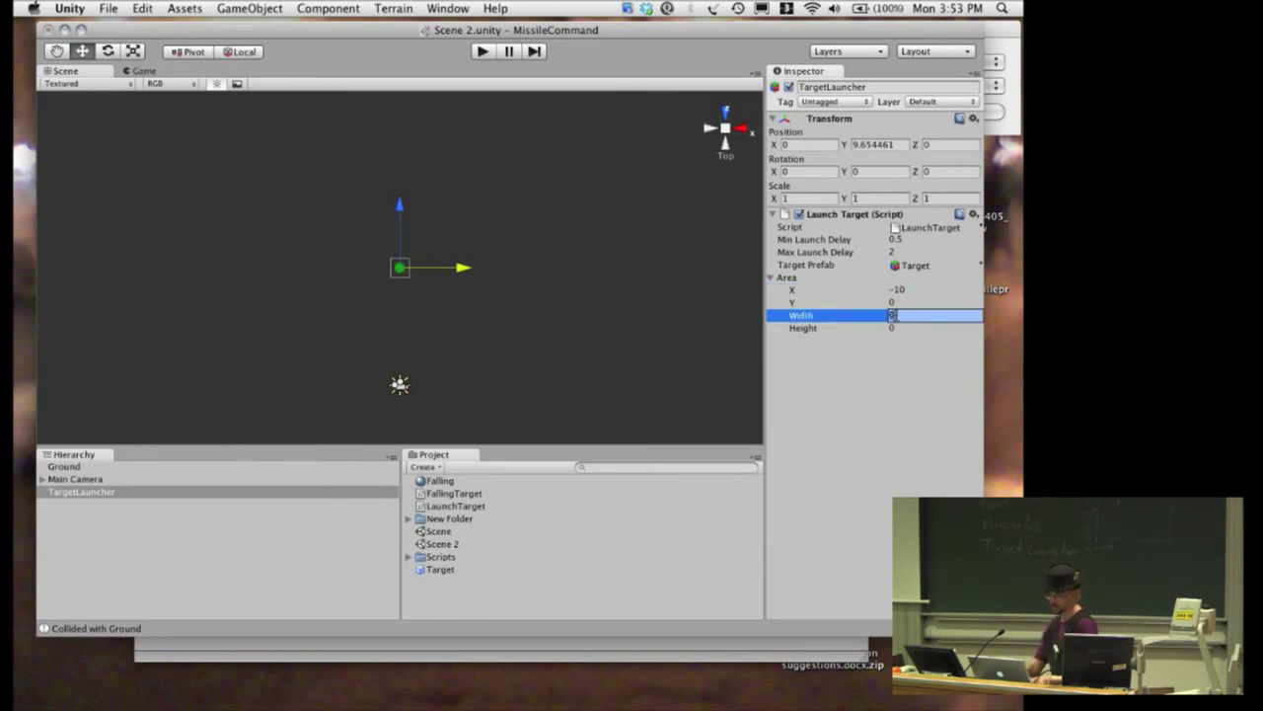
pyautogui.write('20')
pyautogui.press('Return')
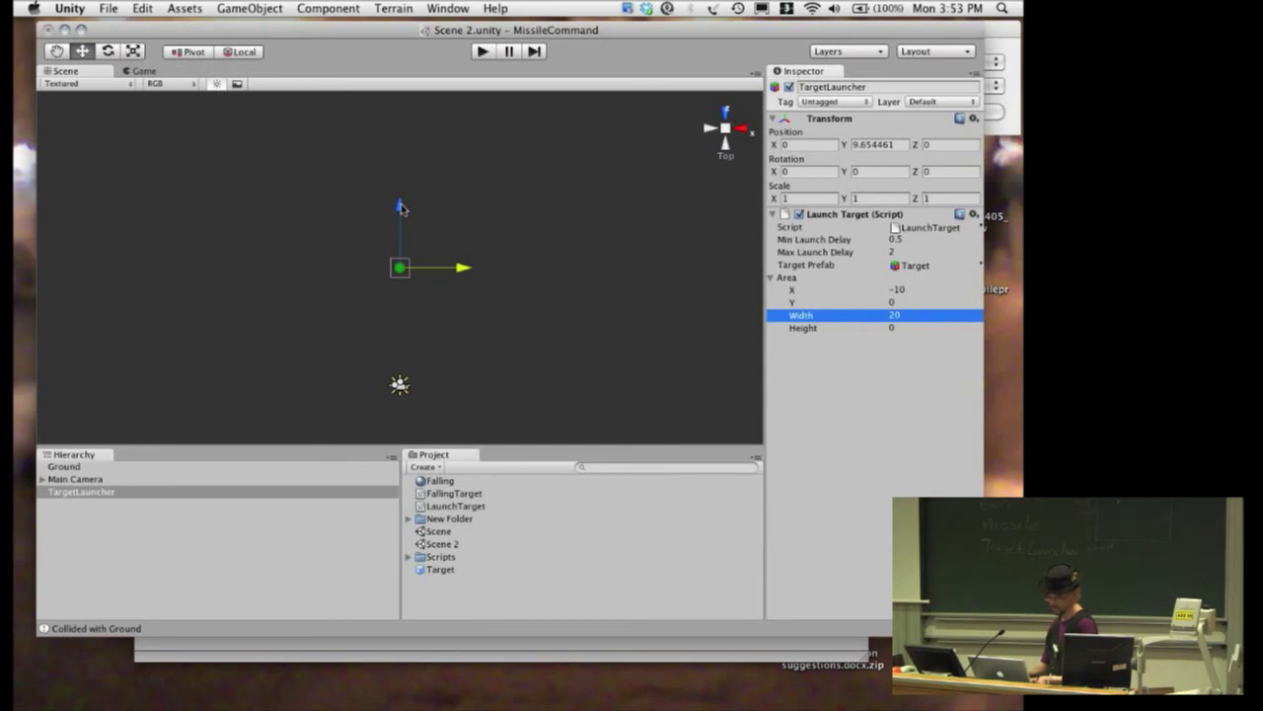
# Shift the TargetLauncher along Z to about -0.66 and reset its Z position to 0.
pyautogui.moveTo(400, 207)
pyautogui.mouseDown()
pyautogui.moveTo(396, 231)
pyautogui.moveTo(397, 212)
pyautogui.mouseUp()
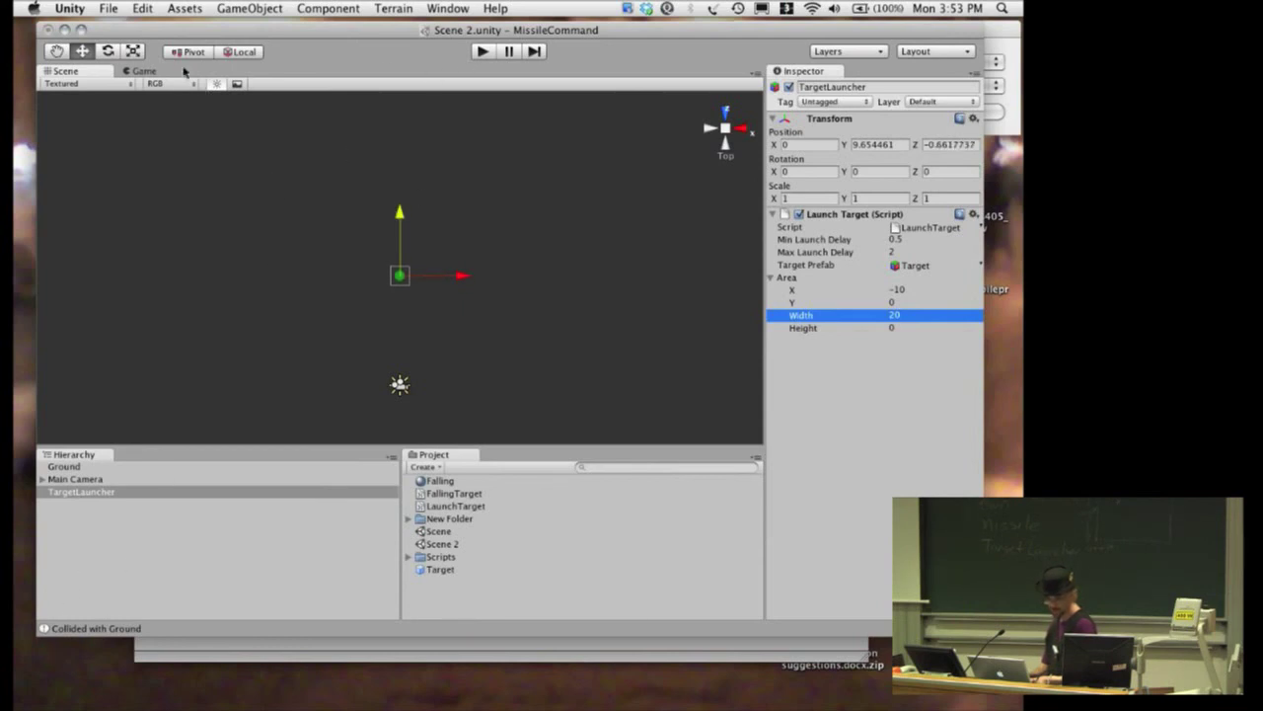
pyautogui.click(934, 144)
pyautogui.write('0')
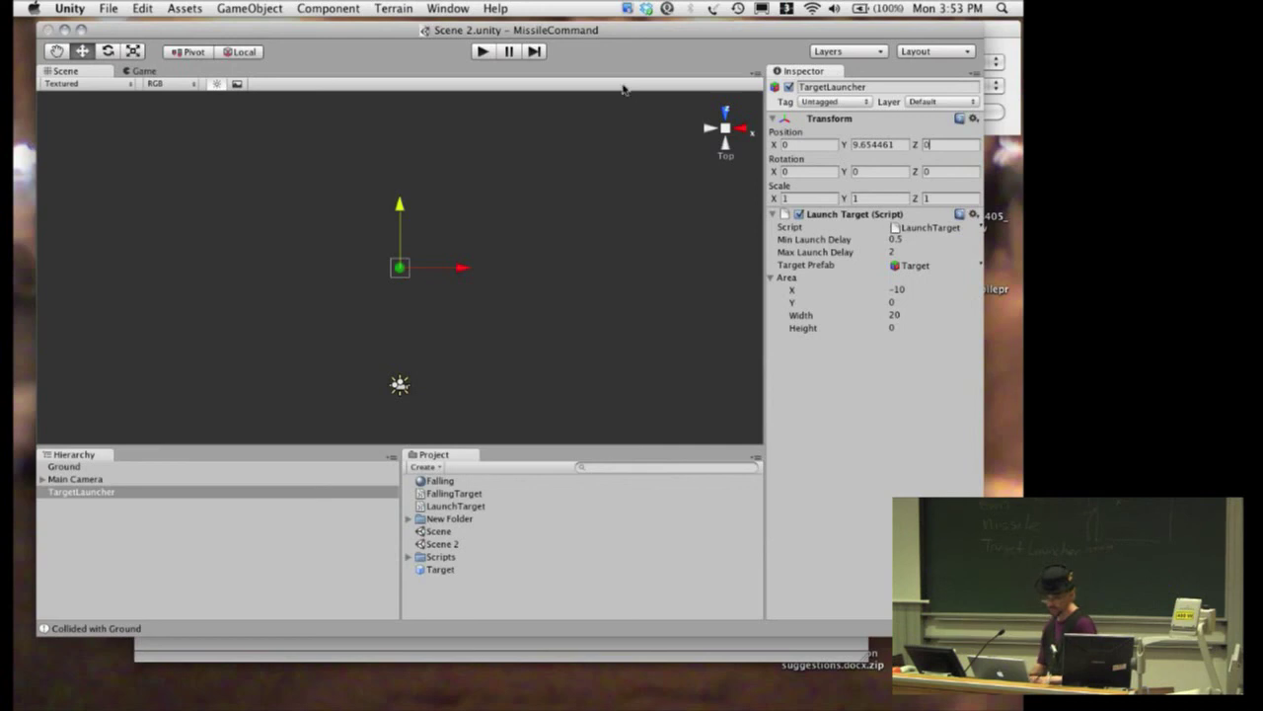
# Run the game, watch where targets spawn in the Game view and the front Scene view, and stop it.
pyautogui.click(482, 51)
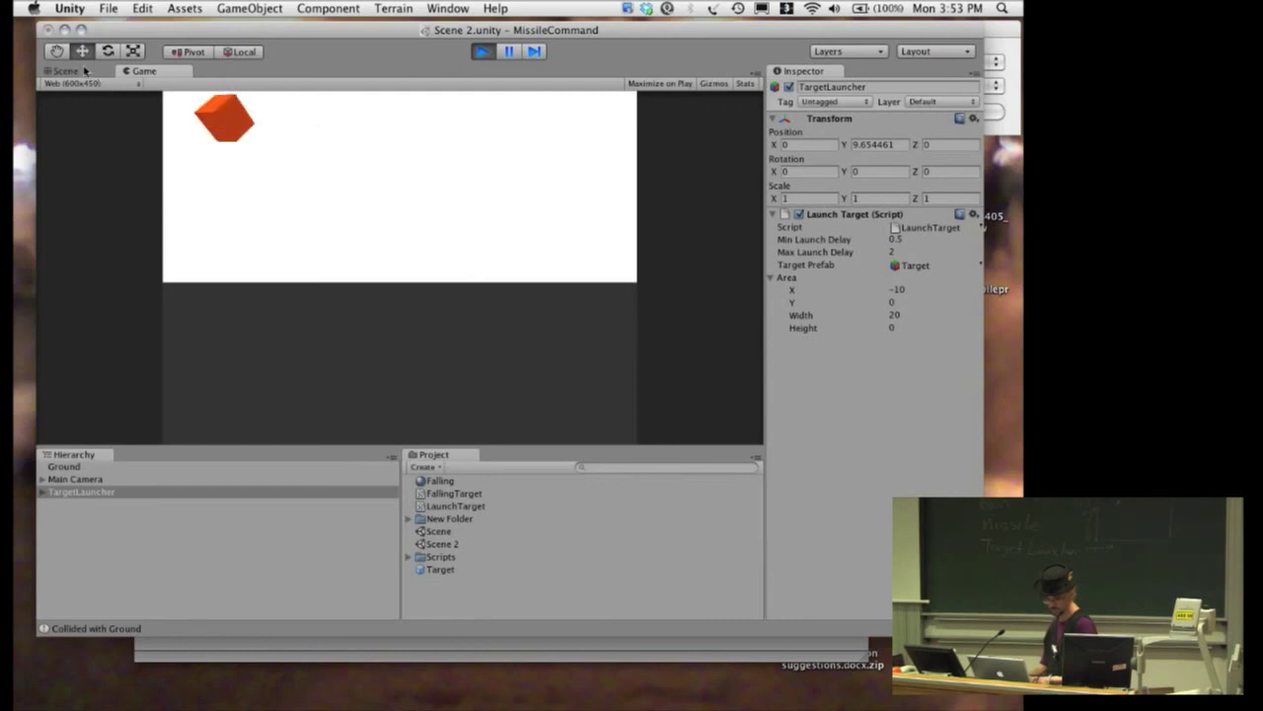
pyautogui.click(87, 71)
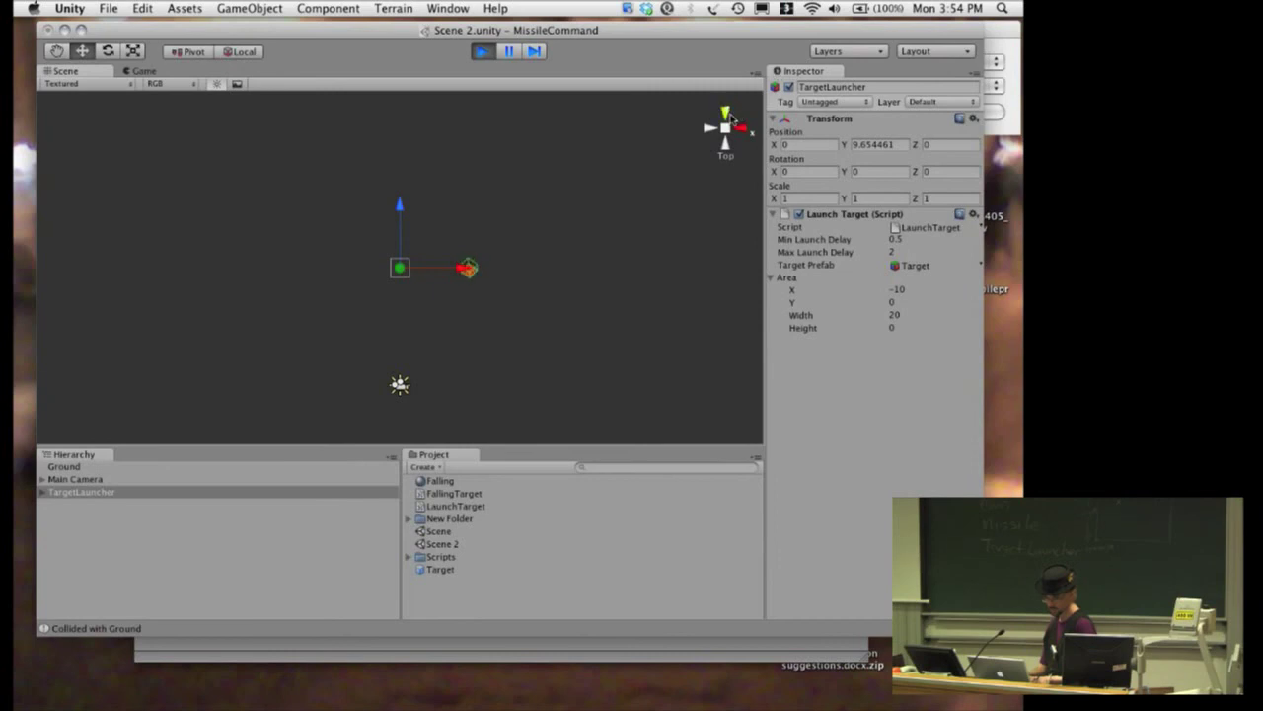
pyautogui.click(729, 113)
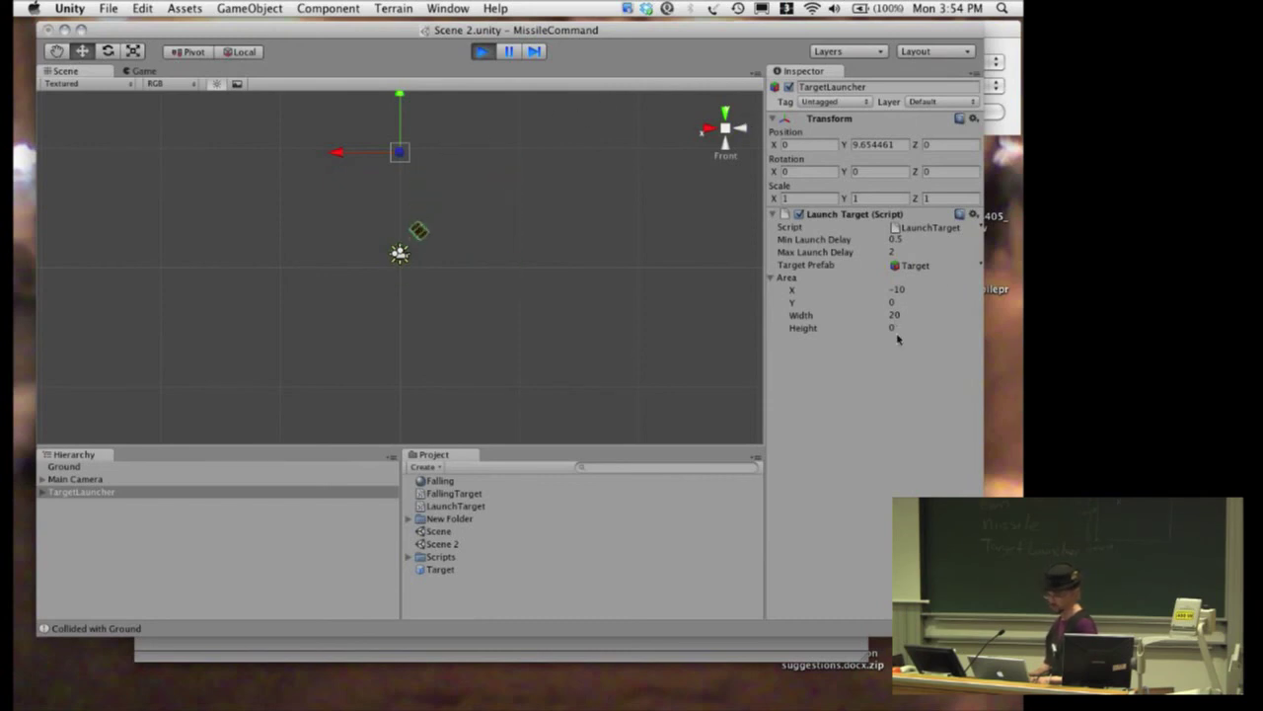
pyautogui.click(894, 302)
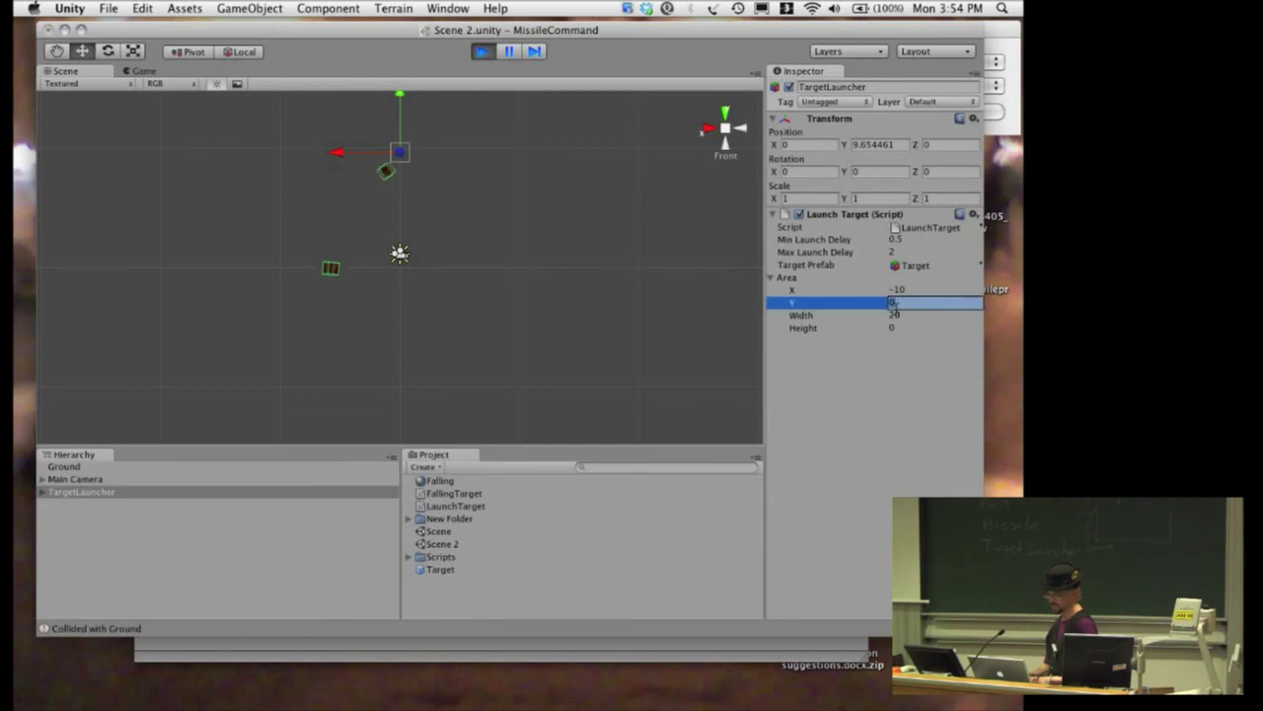
pyautogui.click(891, 328)
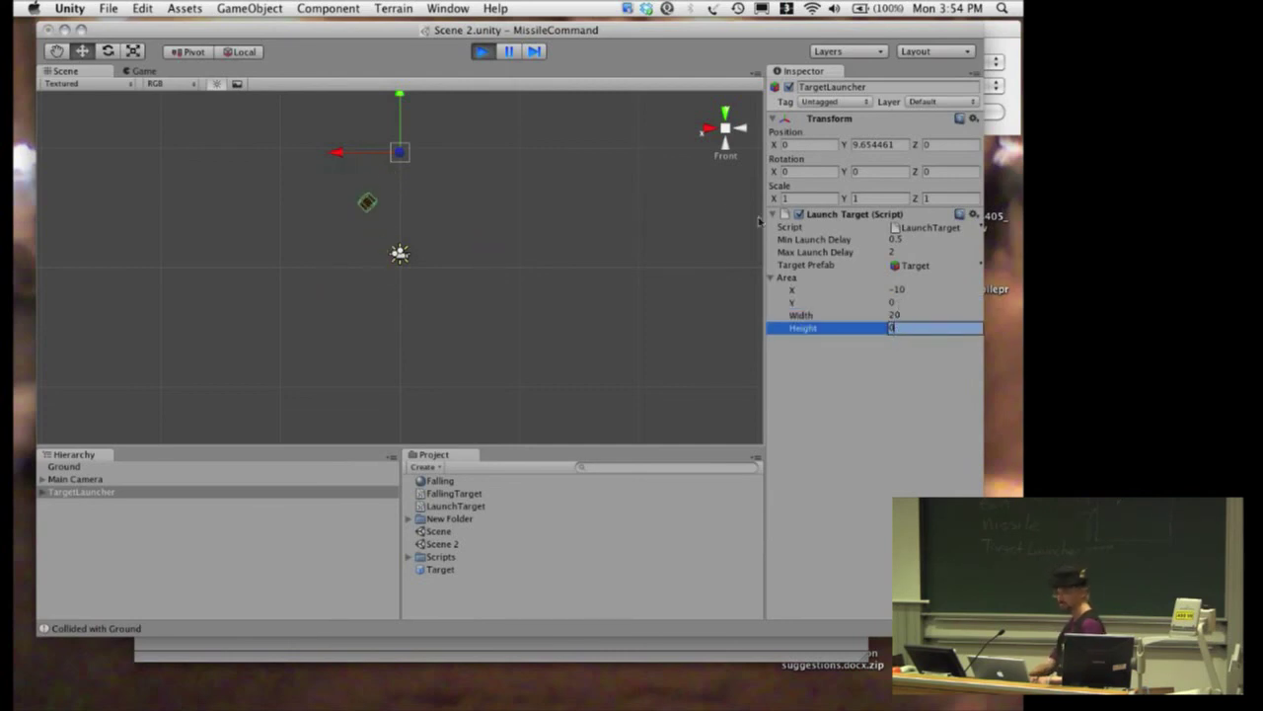
pyautogui.click(483, 52)
# Review the Launch and Update functions of LaunchTarget.js in Unitron and return to Unity.
pyautogui.press('super+Tab')
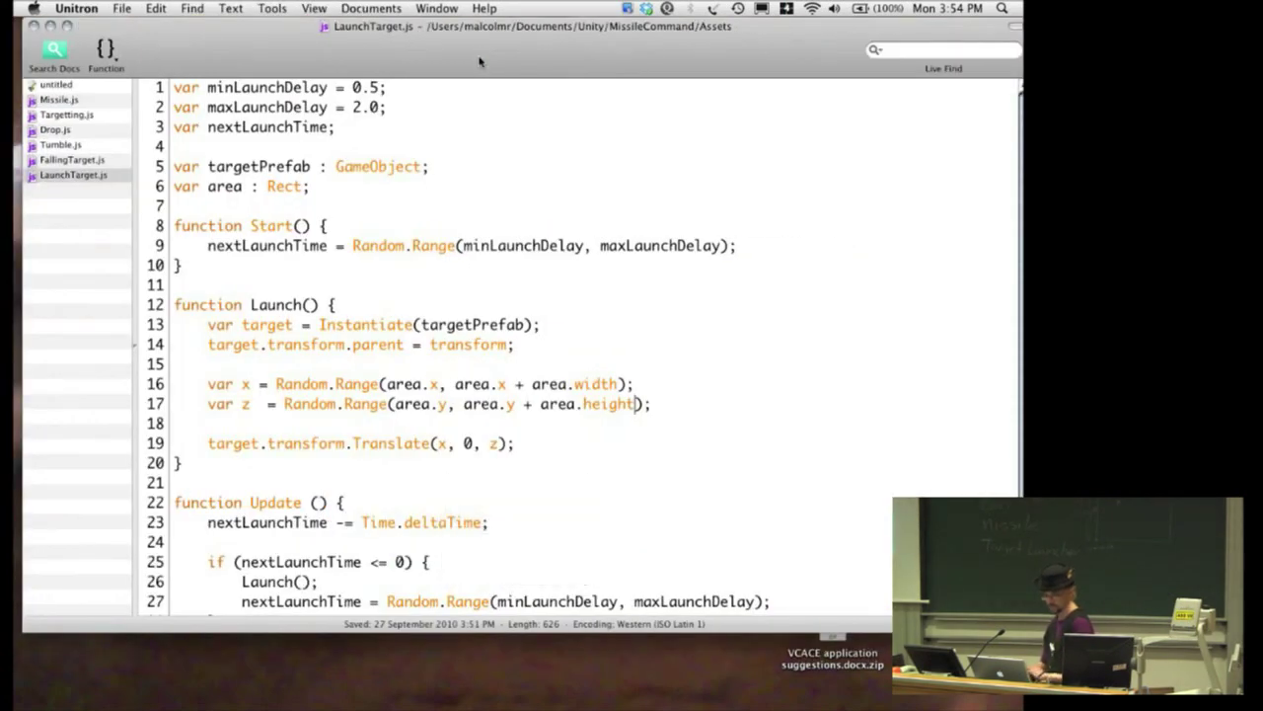
pyautogui.scroll(-1, 384, 215)
pyautogui.scroll(-1, 383, 218)
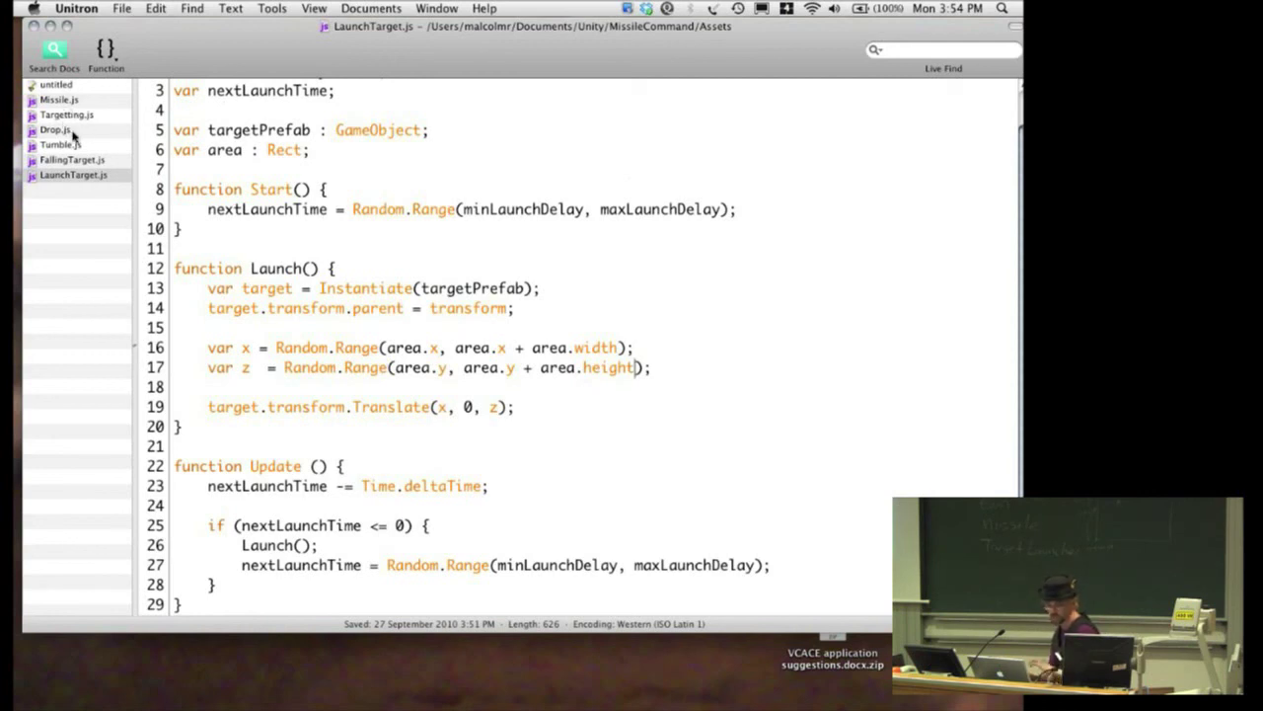
pyautogui.hotkey('ctrl', 'Right')
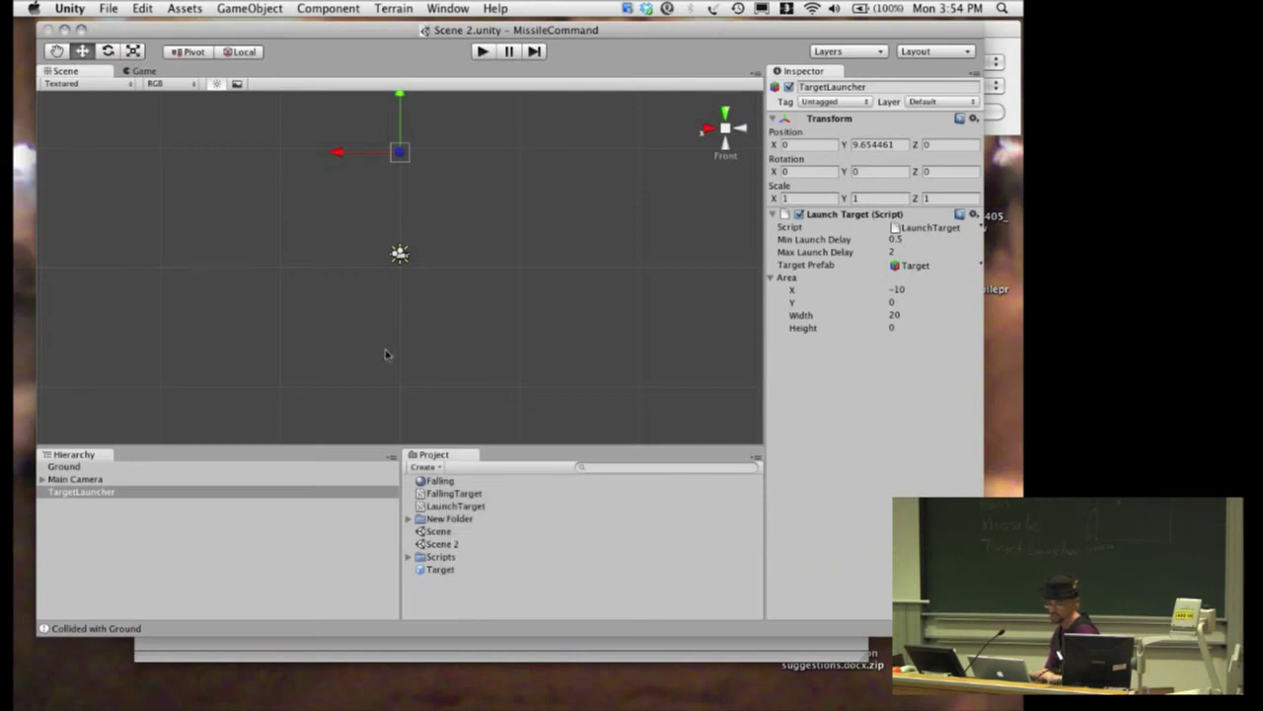